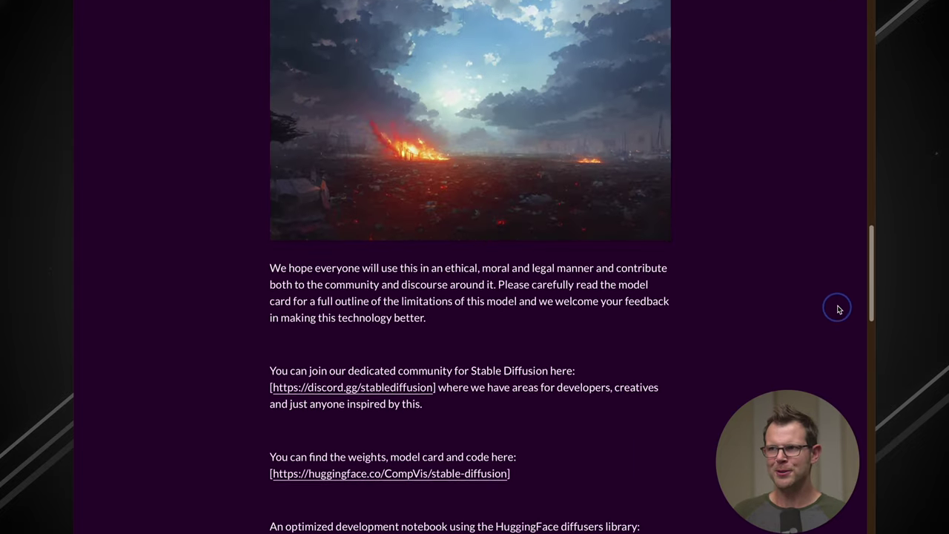
Scroll through the Stable Diffusion install tutorial to reach the Diffusion Bee GitHub page.
scroll(838, 319, "down", 7)
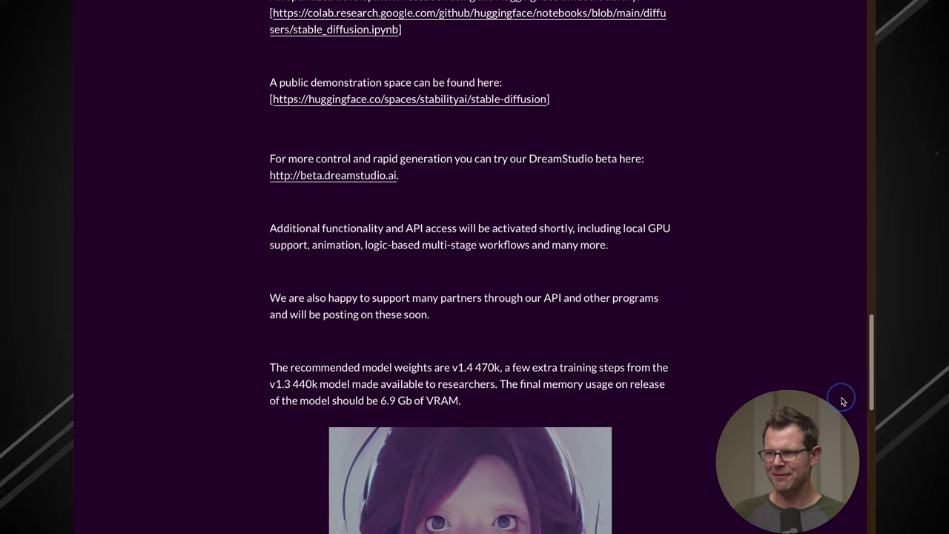
scroll(842, 416, "down", 3)
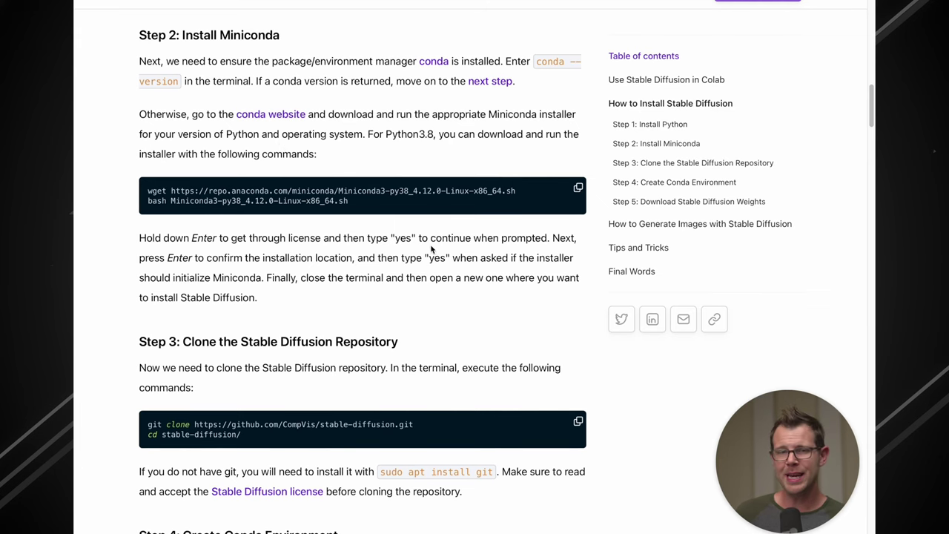
scroll(431, 254, "up", 3)
scroll(430, 255, "up", 1)
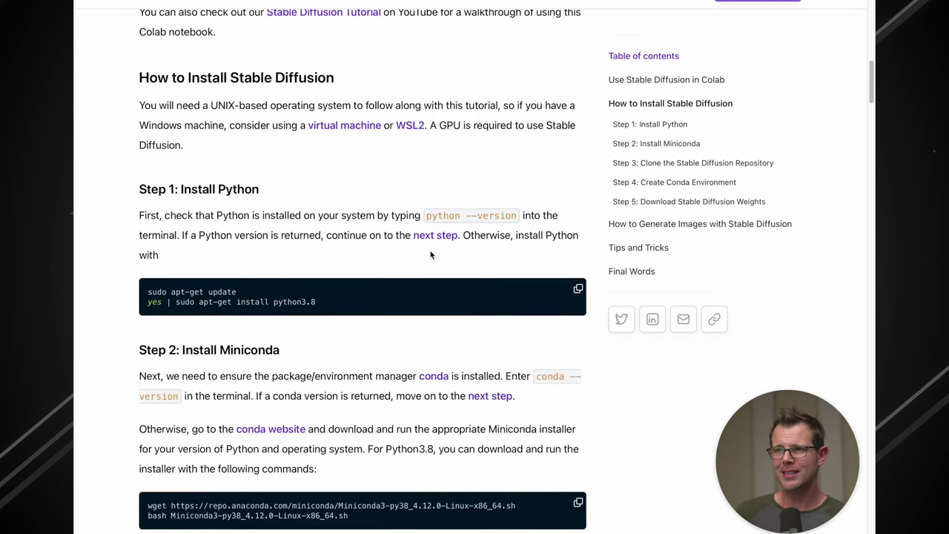
scroll(431, 254, "down", 5)
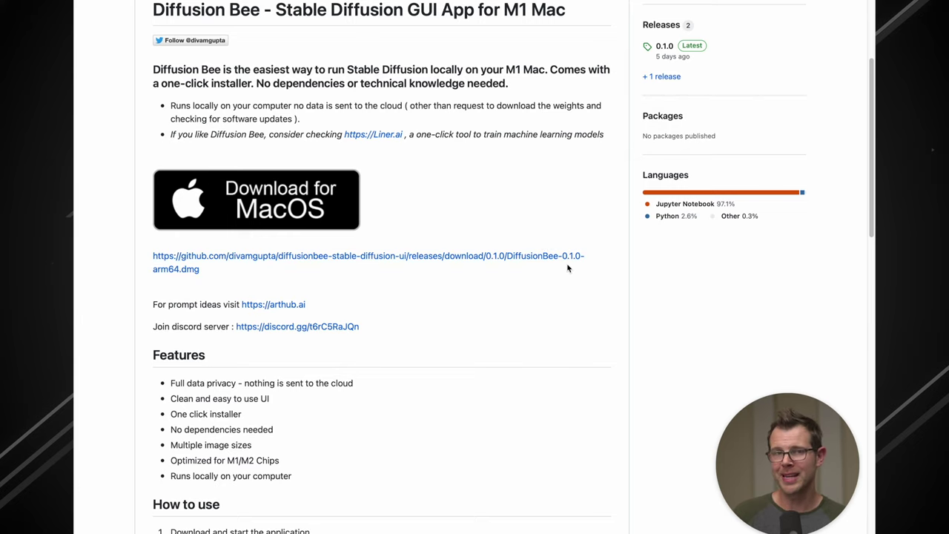
scroll(557, 70, "down", 1)
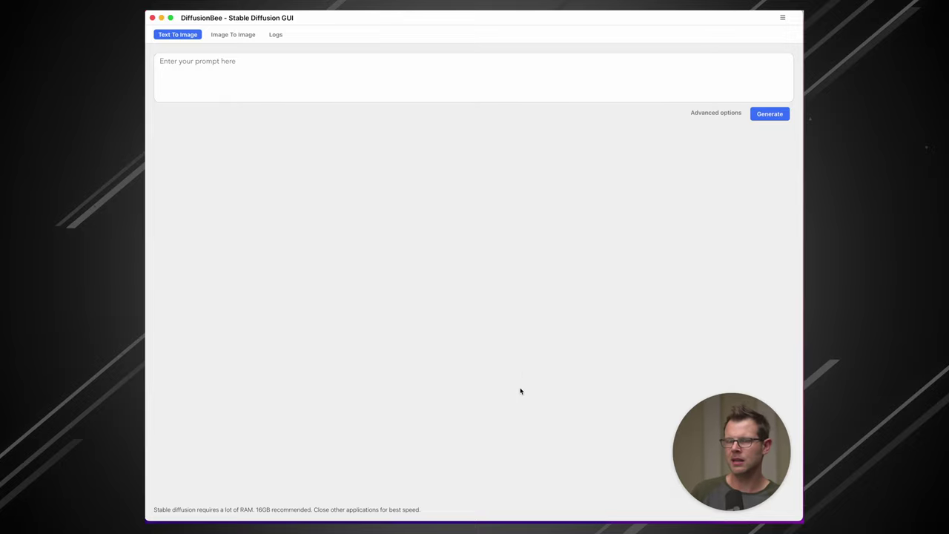
Put the cursor in the empty prompt box on DiffusionBee's Text To Image tab.
left_click(256, 83)
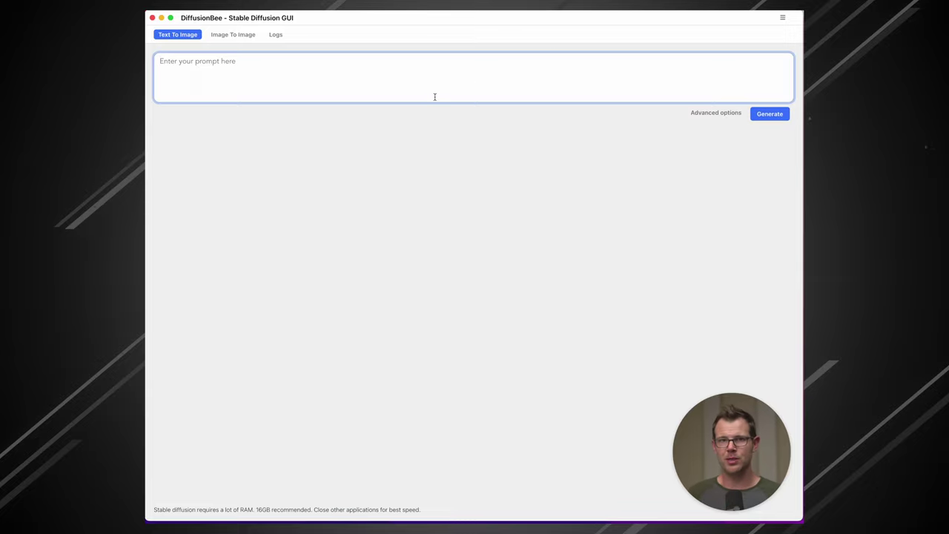
Paste the prompt 'A dynamic island where the weather changes based on people's mood.' and generate.
type("A dynamic island where the weather changes based on people's mood.")
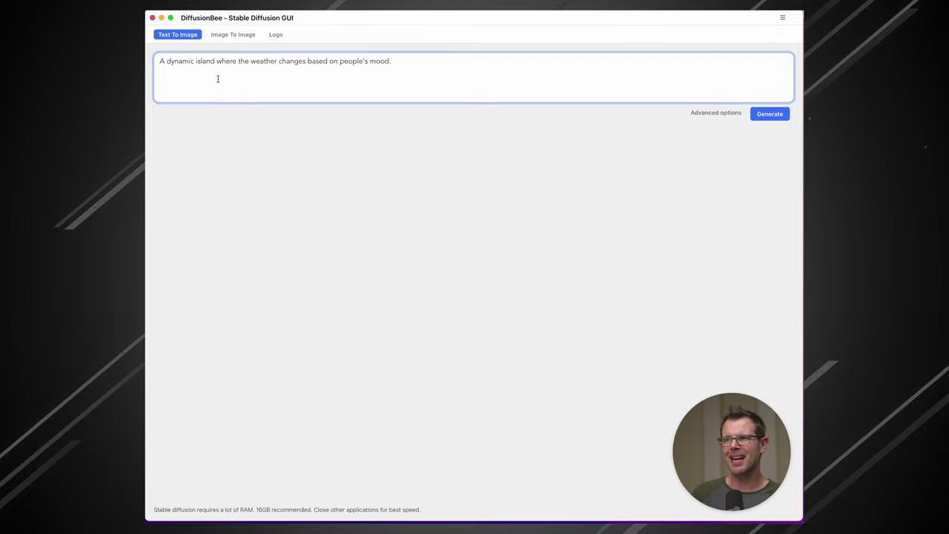
left_click(770, 115)
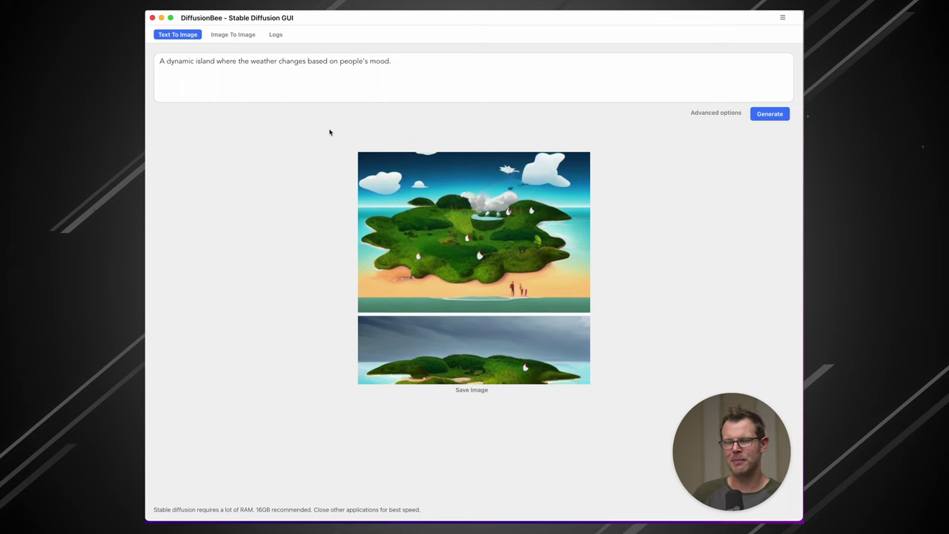
Replace the prompt with the Apple-logo trophy sentence and expand Advanced options.
key("super+a")
type("A man holding a trophy shaped like an Apple logo over his head looking triumphant.")
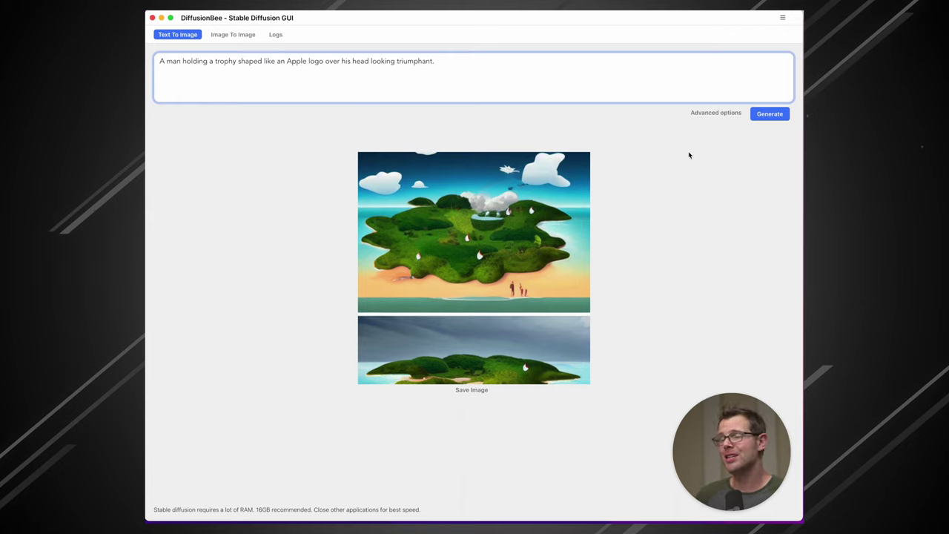
left_click(719, 113)
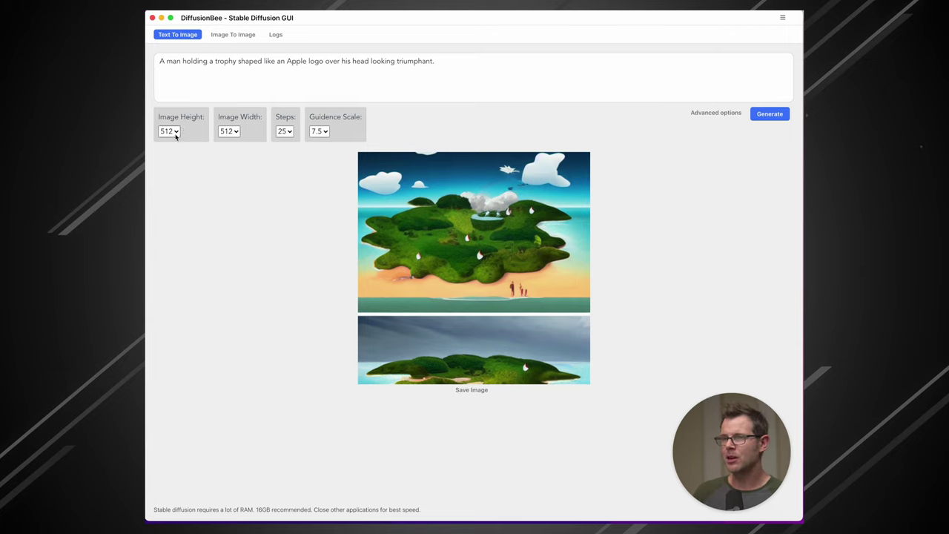
Look over the Image Height choices, leaving the height at 512.
left_click(171, 131)
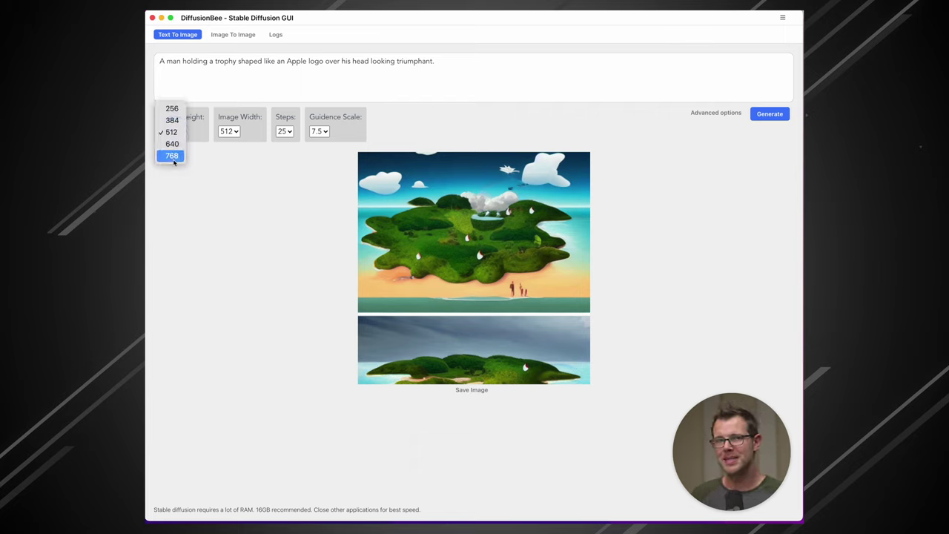
left_click(222, 149)
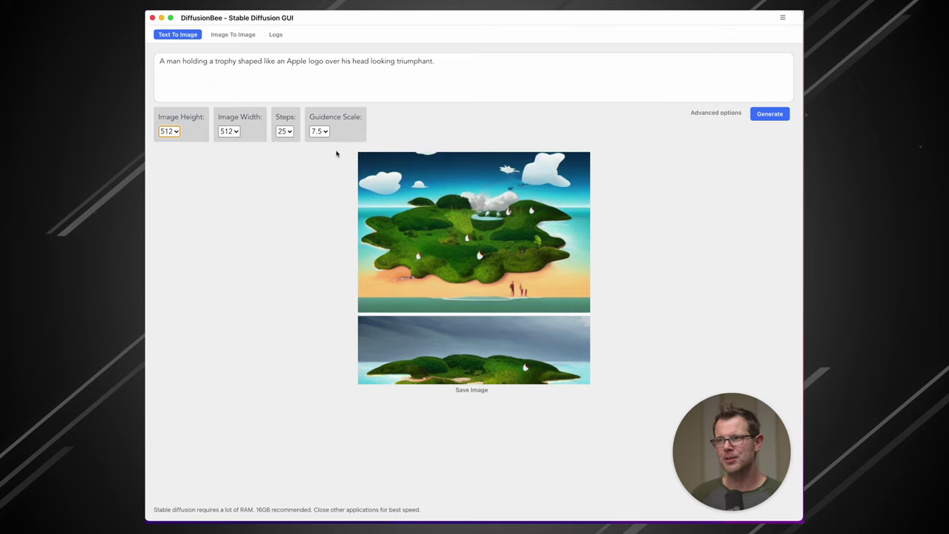
left_click(168, 131)
left_click(228, 171)
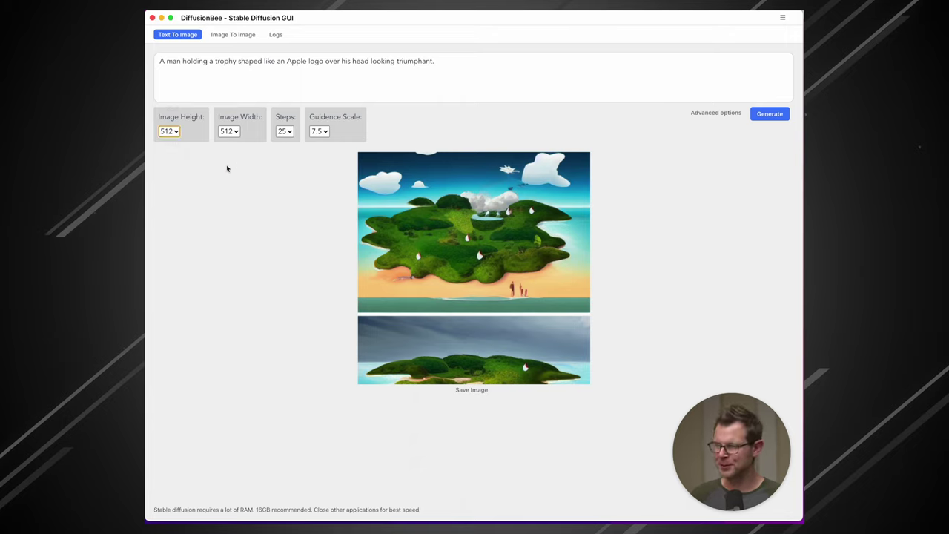
Try 50 steps, then set Steps back to 25.
left_click(284, 132)
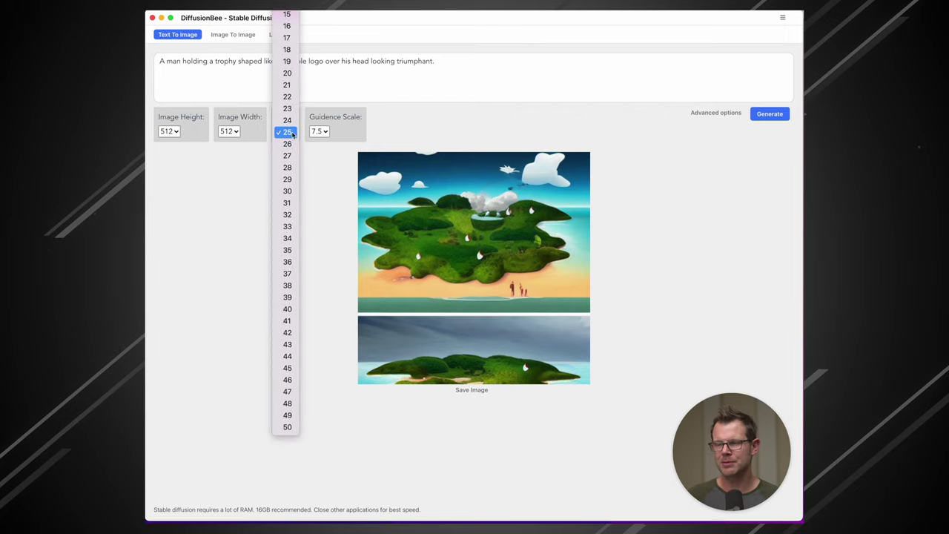
left_click(288, 427)
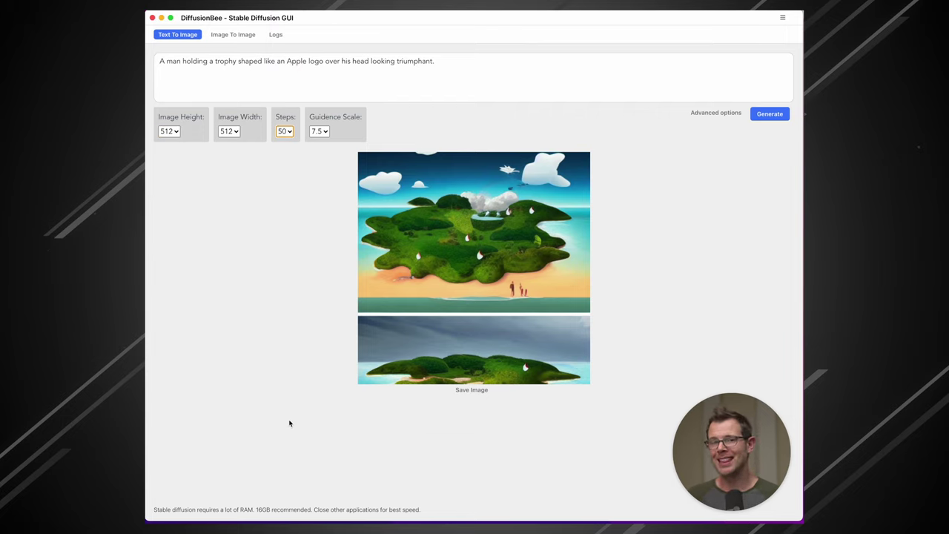
left_click(284, 131)
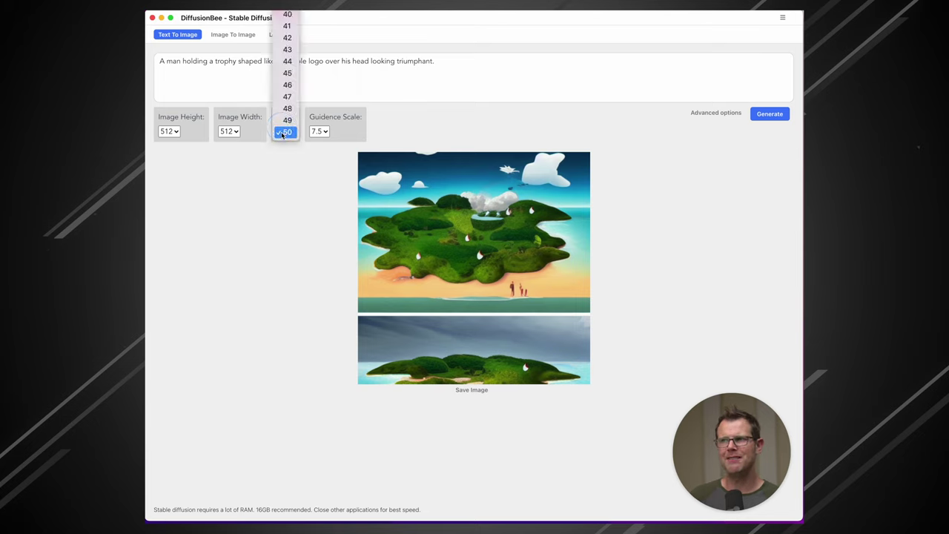
scroll(287, 106, "up", 5)
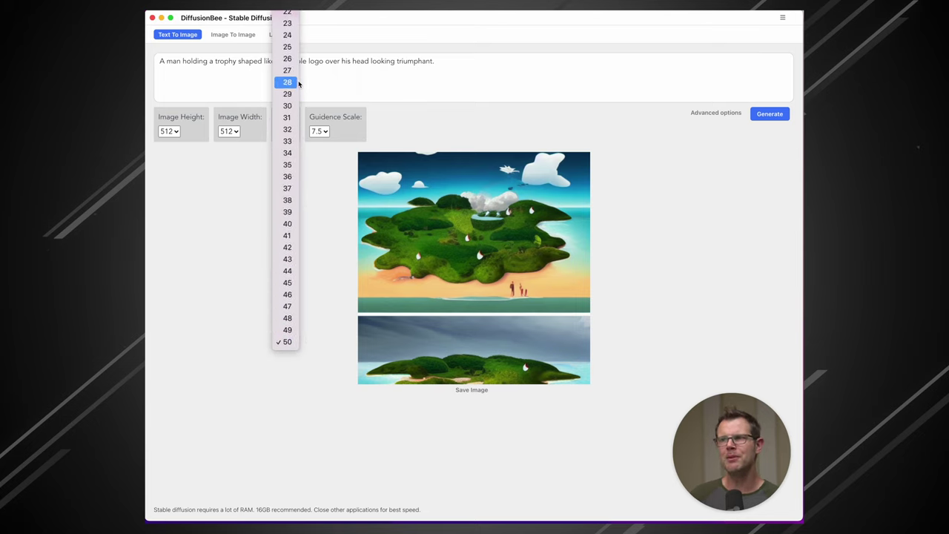
left_click(294, 47)
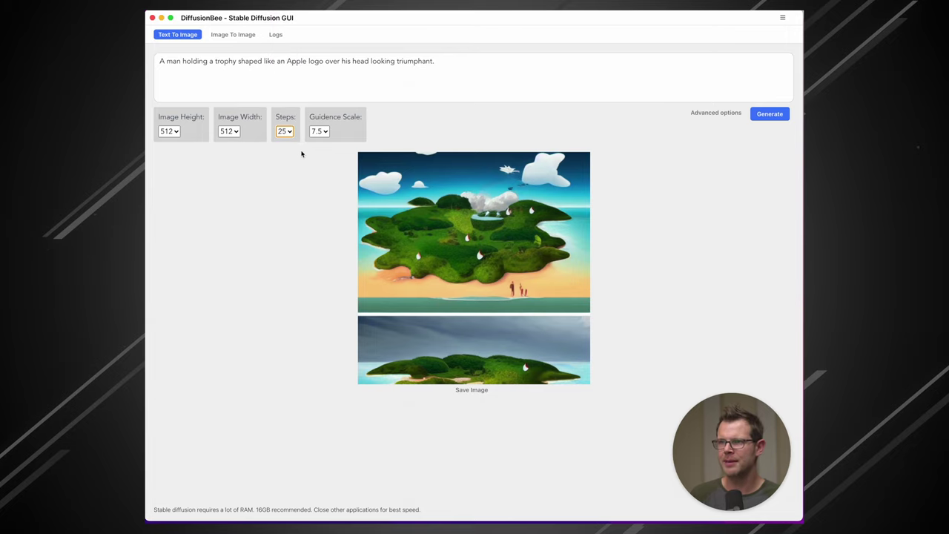
Try guidance scale 4, then restore it to 7.5.
left_click(319, 131)
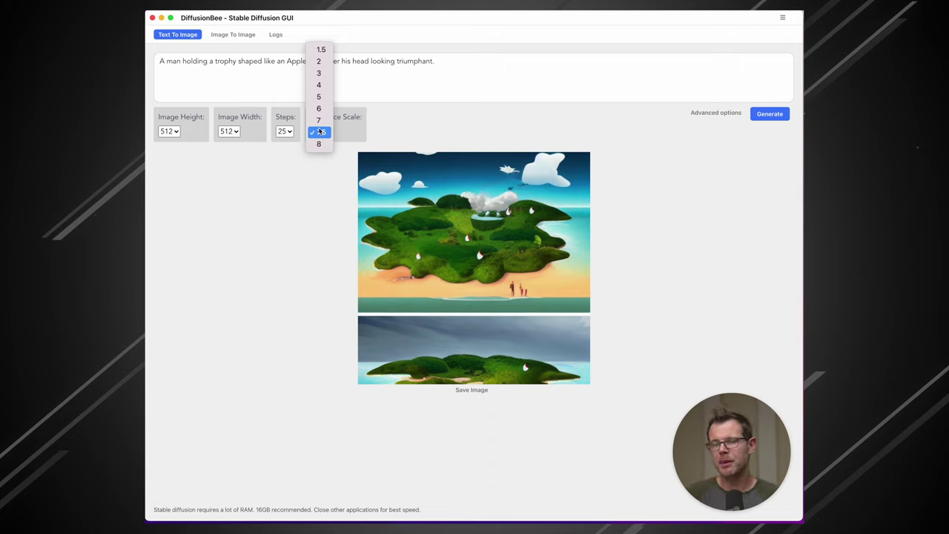
left_click(320, 85)
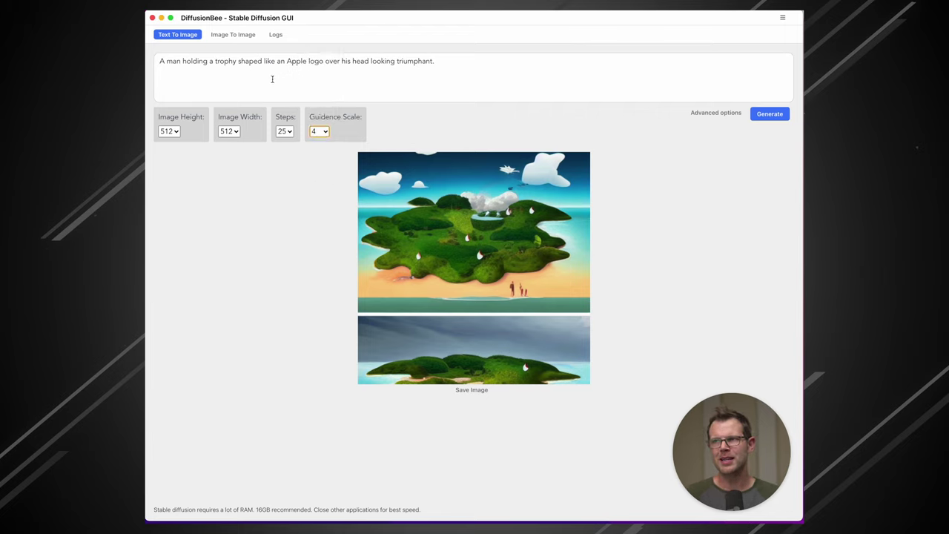
left_click(318, 131)
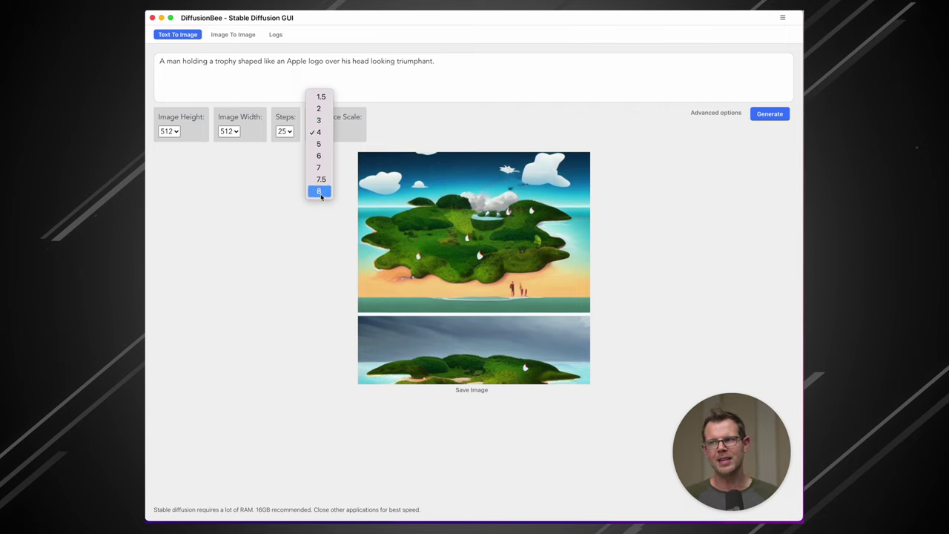
left_click(320, 180)
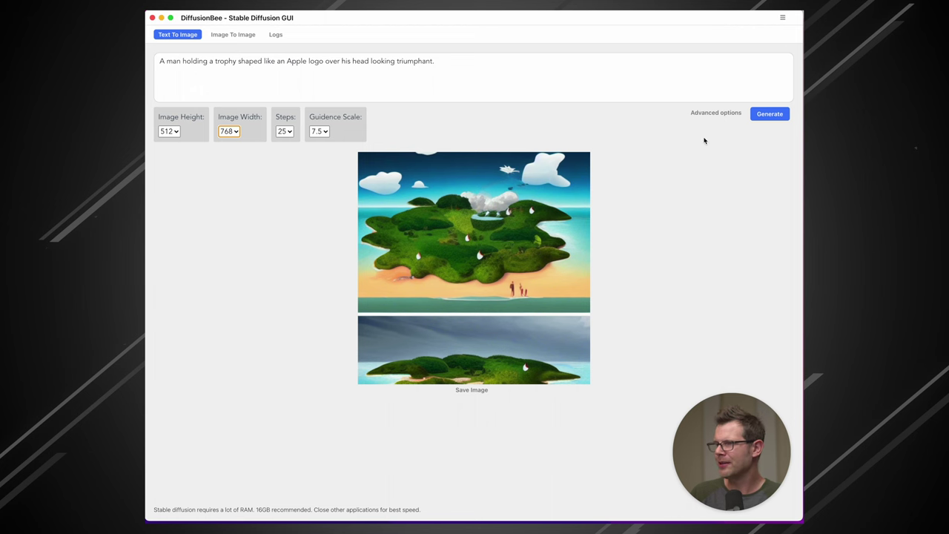
Generate the 768-wide trophy image, then generate the portrait at height 768, width 512.
left_click(772, 116)
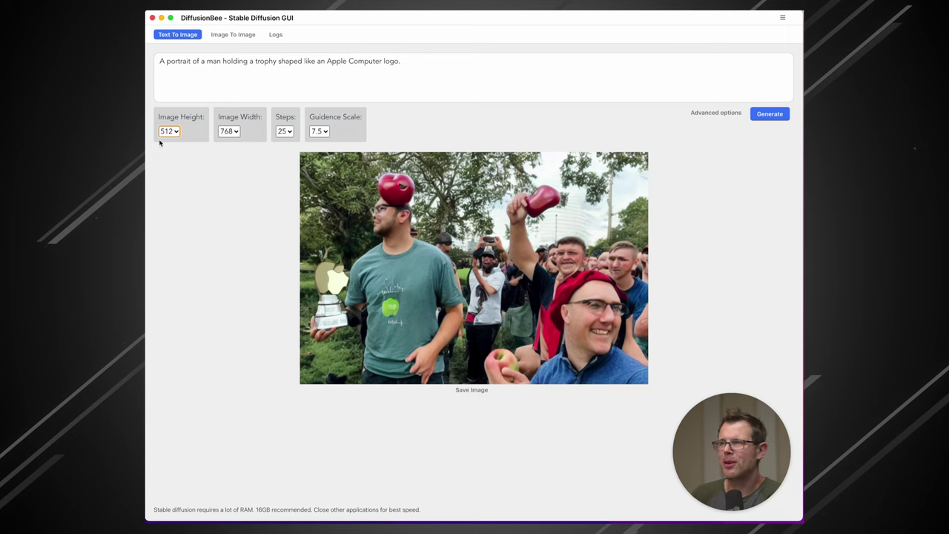
left_click(169, 132)
left_click(170, 155)
left_click(235, 132)
left_click(232, 108)
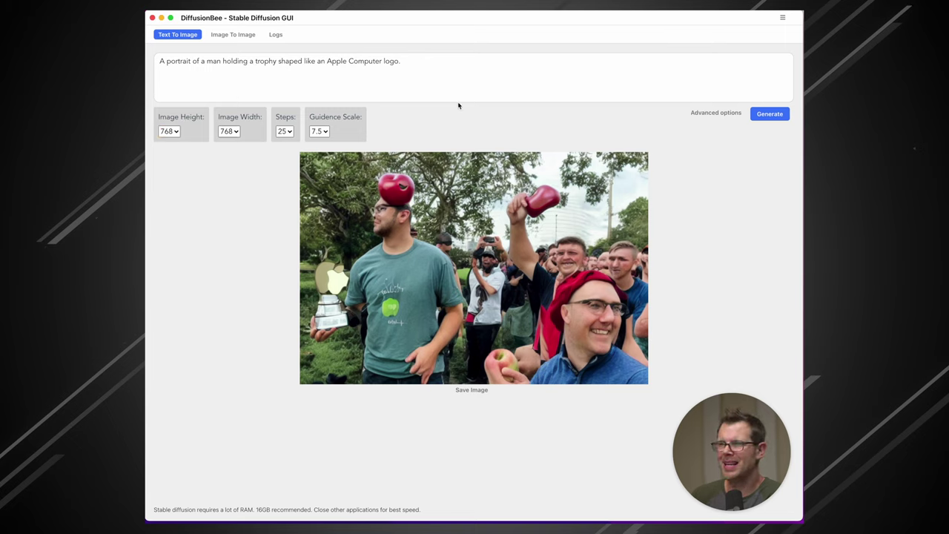
left_click(786, 115)
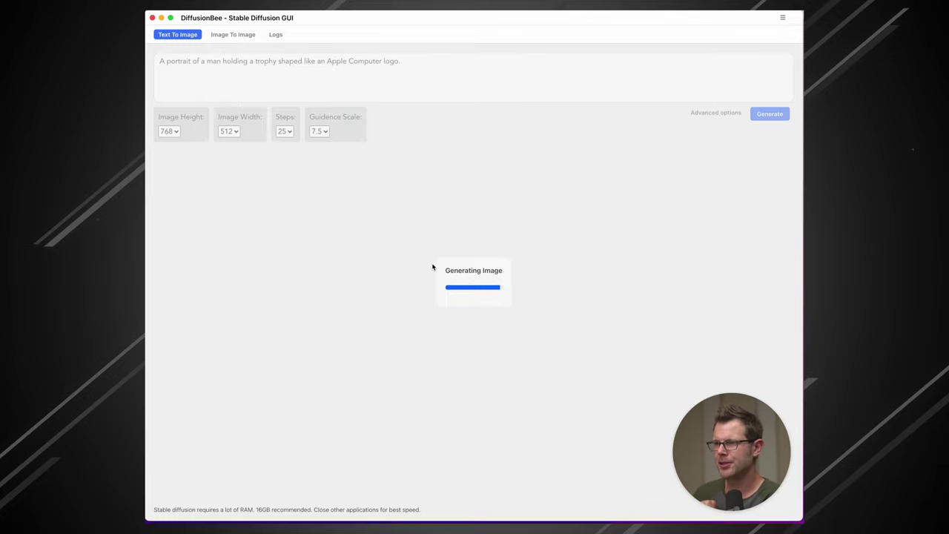
Generate a 512×512 illustration from the sad woman walking on the beach prompt.
scroll(530, 288, "down", 2)
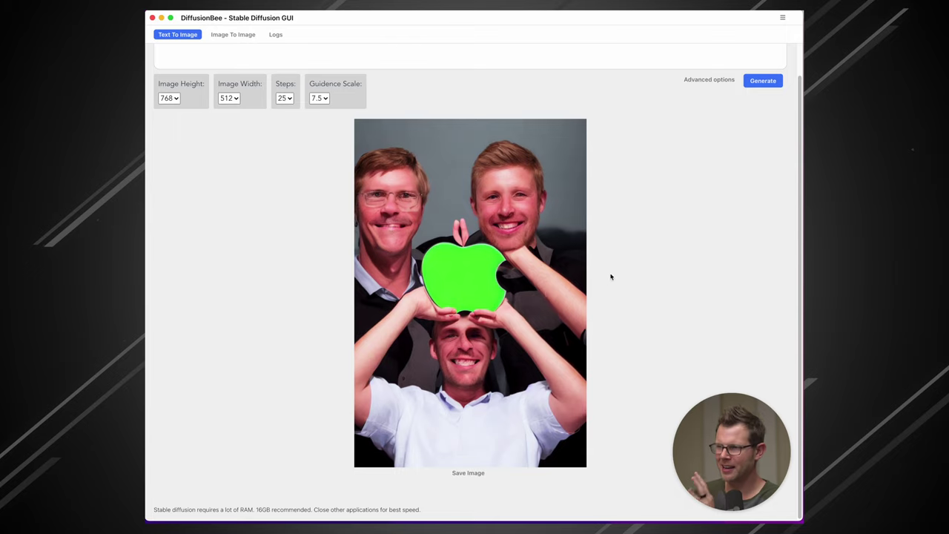
scroll(589, 242, "up", 2)
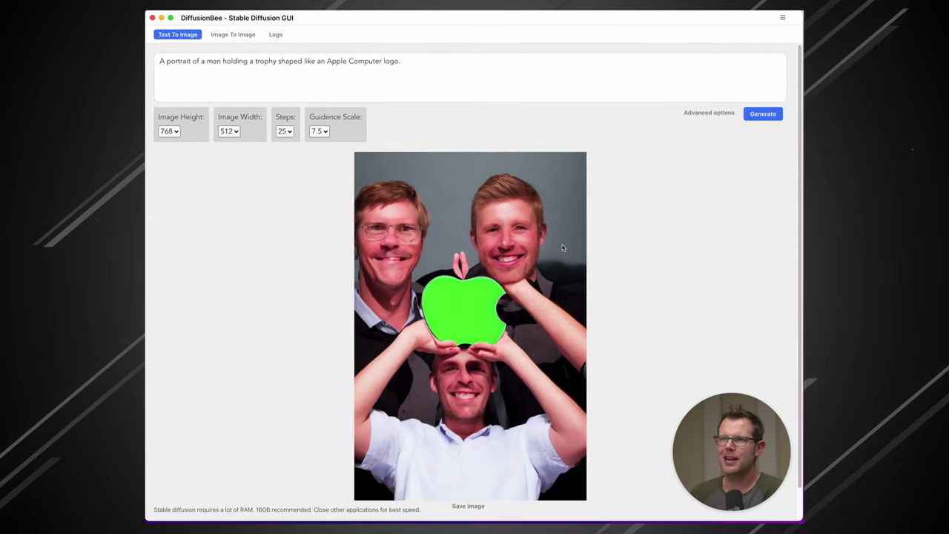
left_click(749, 114)
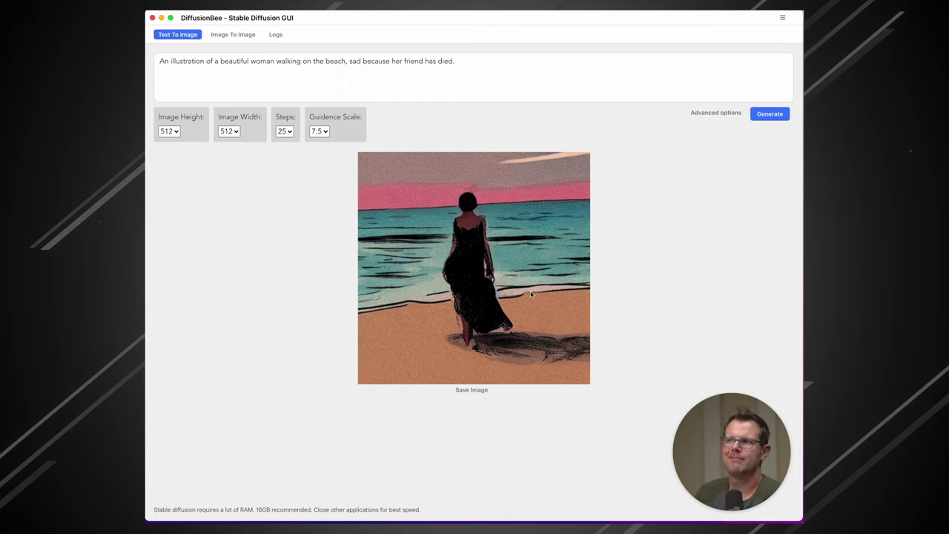
Collapse Advanced options and switch to the Image To Image tab showing 'Coming soon!'.
left_click(260, 86)
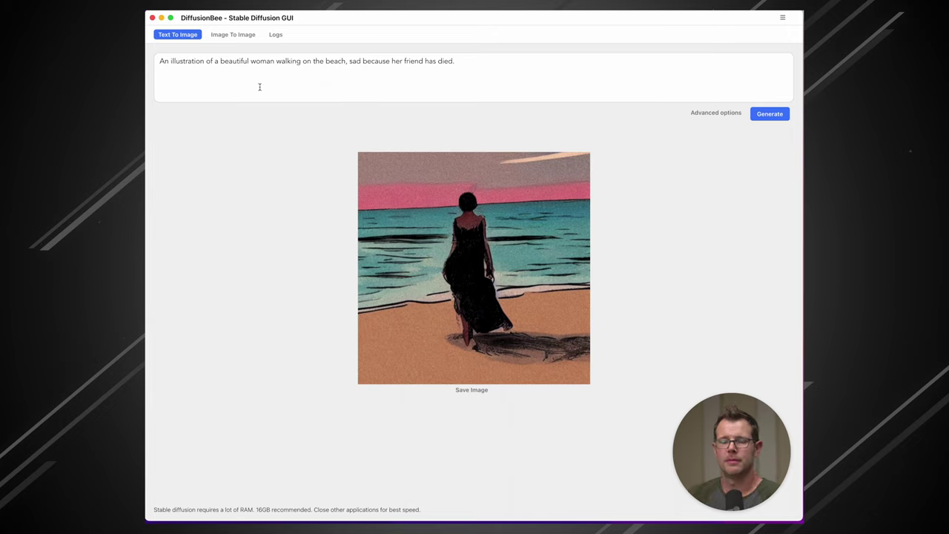
left_click(229, 36)
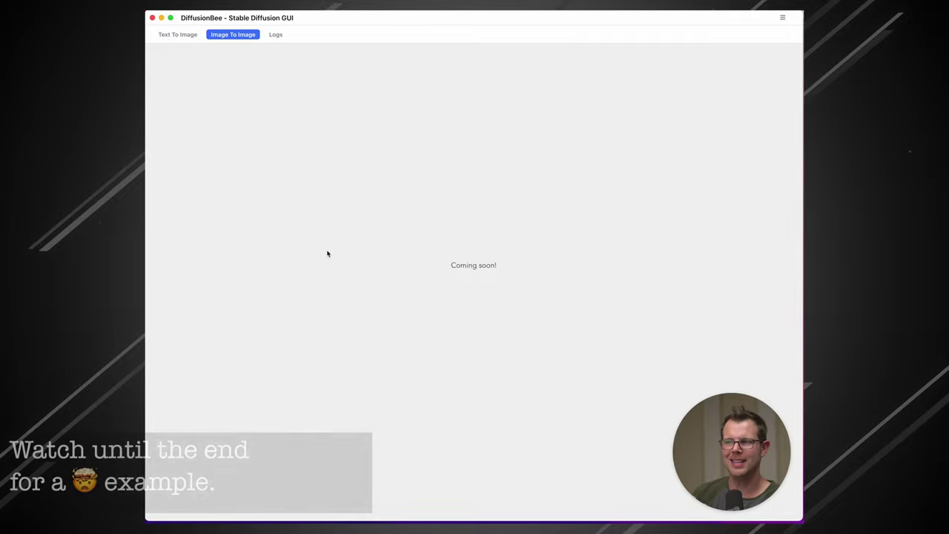